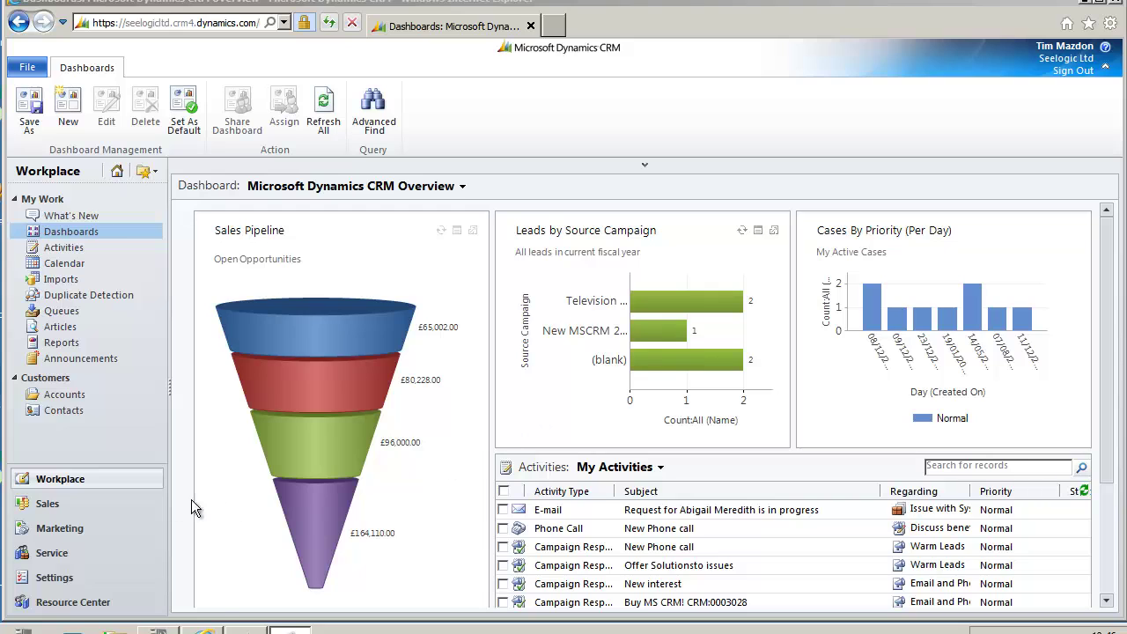
# Show the Quick Campaigns list in the Marketing area, including the 'Follow Up call' campaign.
pyautogui.click(75, 531)
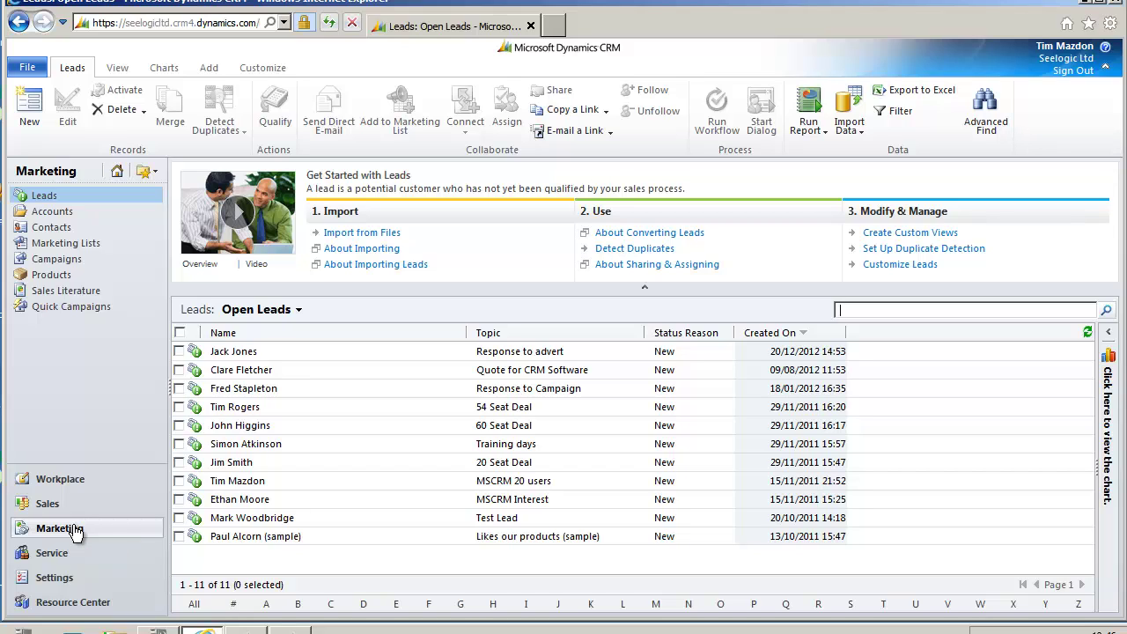
pyautogui.click(62, 308)
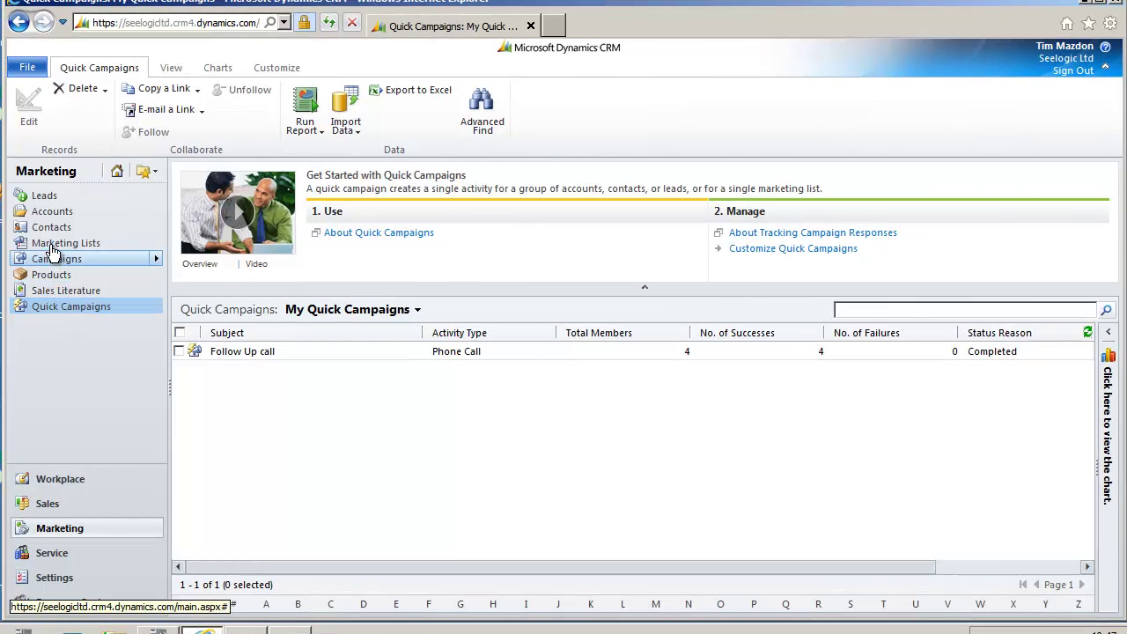
# Open the 'Quick Phone Call' static contact list from the Marketing Lists view.
pyautogui.click(51, 247)
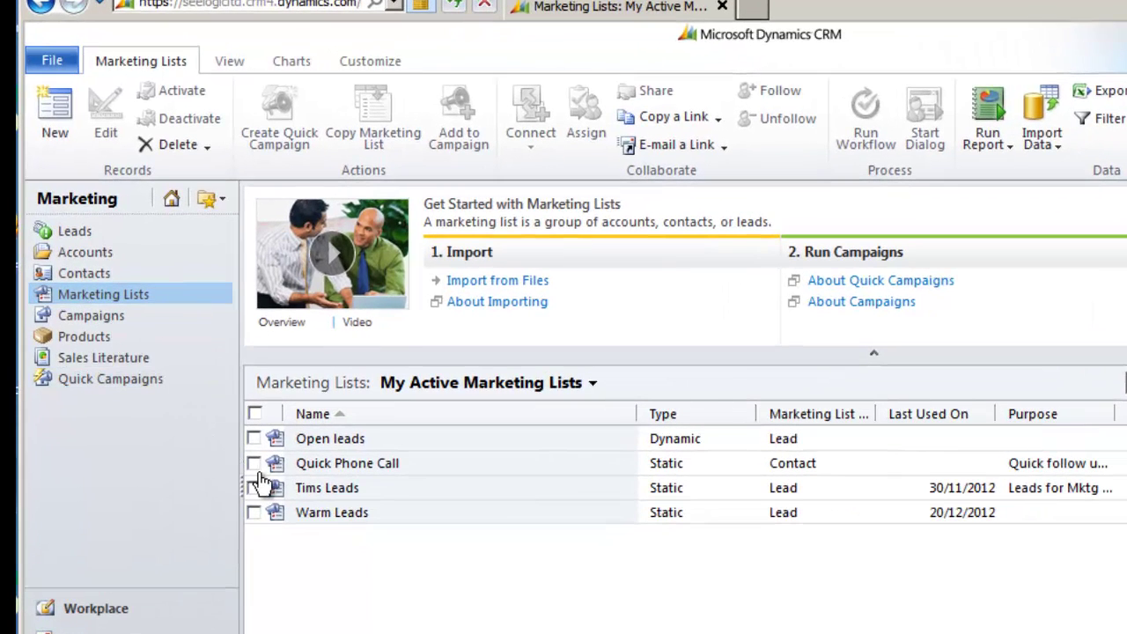
pyautogui.click(254, 465)
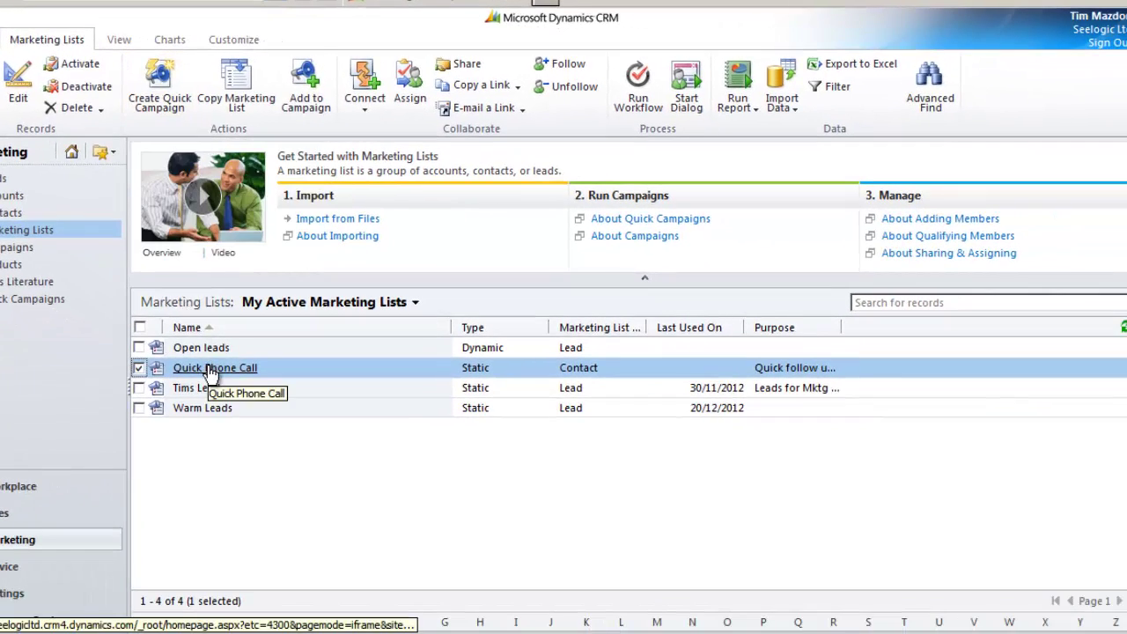
pyautogui.click(209, 368)
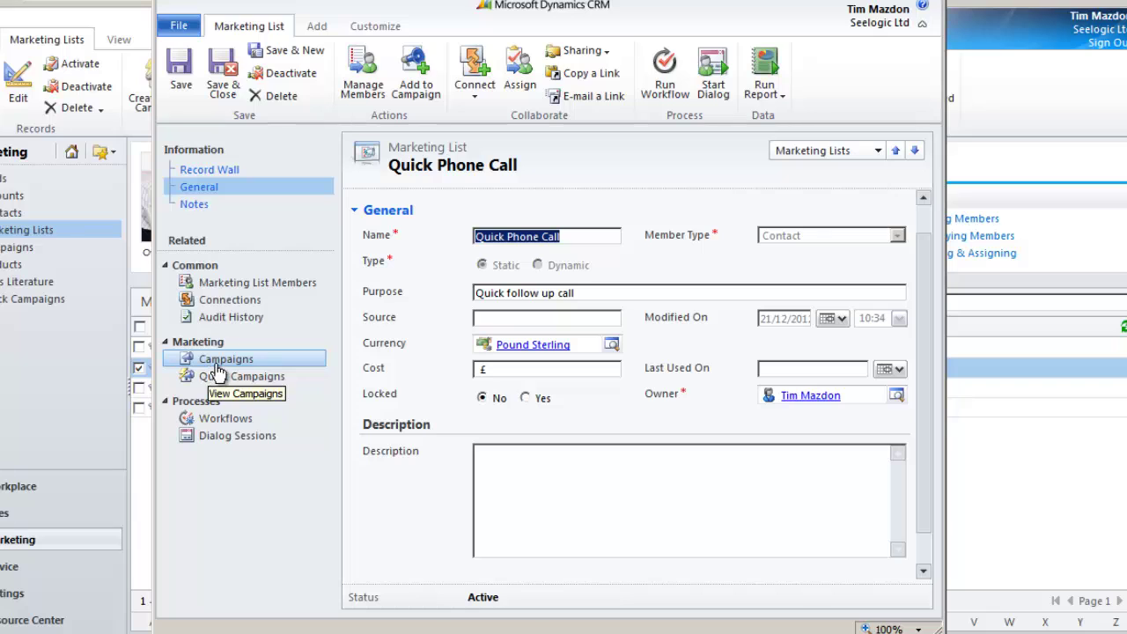
# Create a quick campaign from this list named 'Quick phone call to upsell'.
pyautogui.click(317, 28)
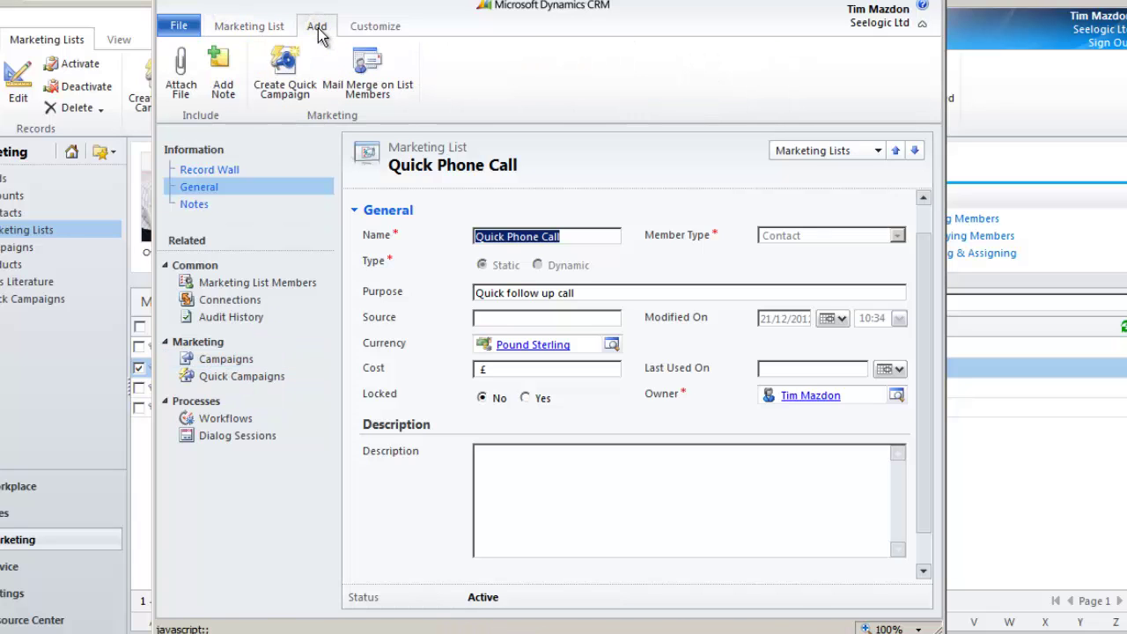
pyautogui.click(285, 96)
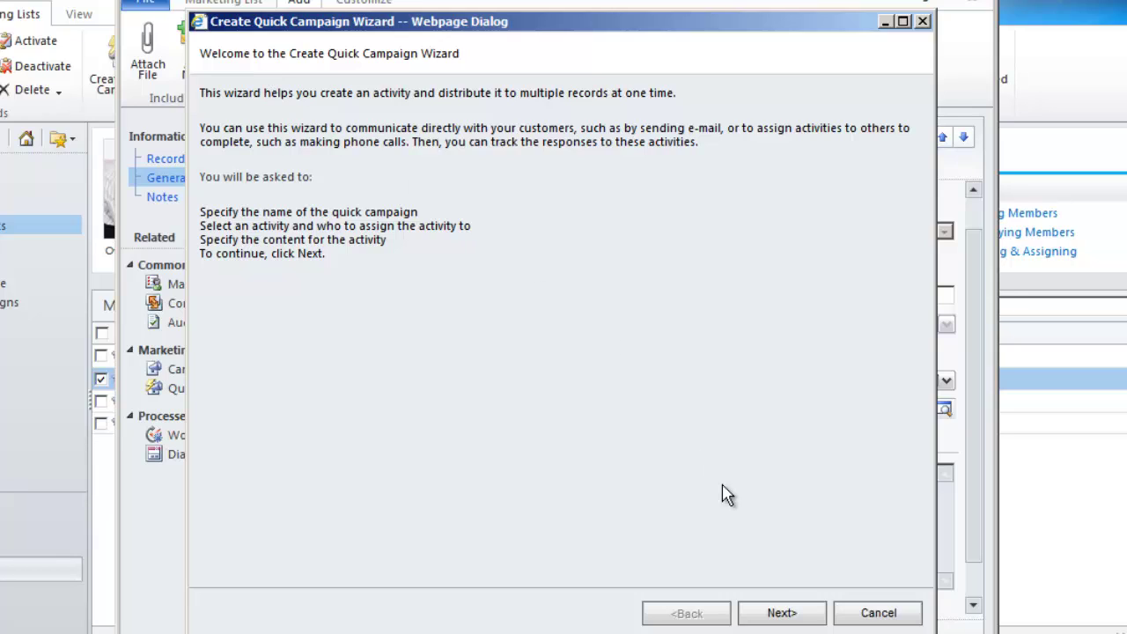
pyautogui.click(782, 614)
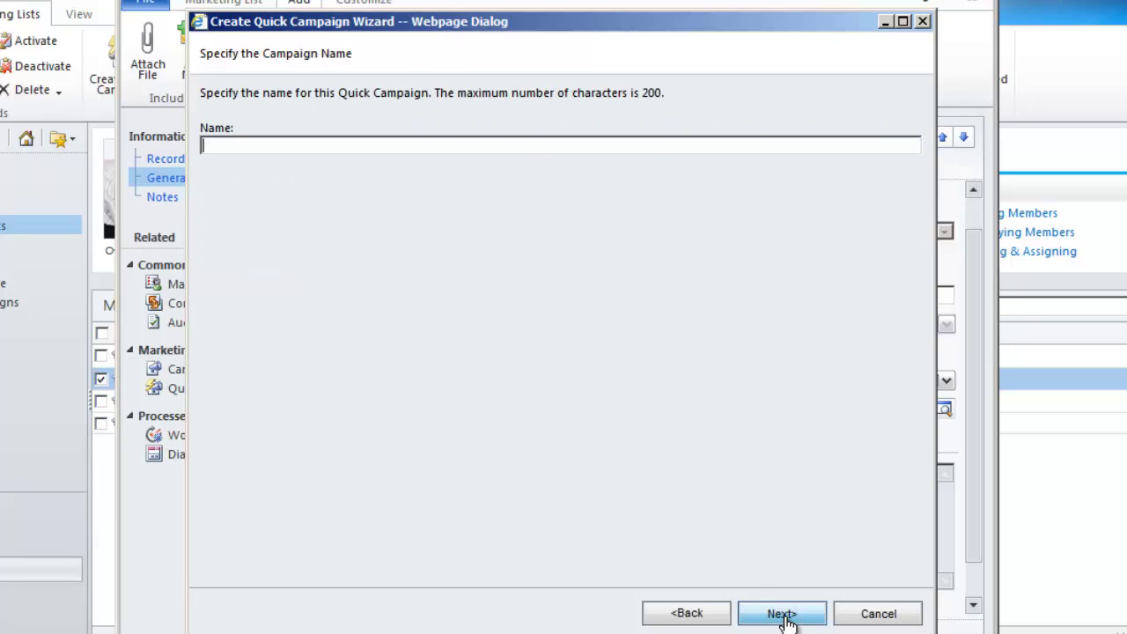
pyautogui.write('Quick phone call')
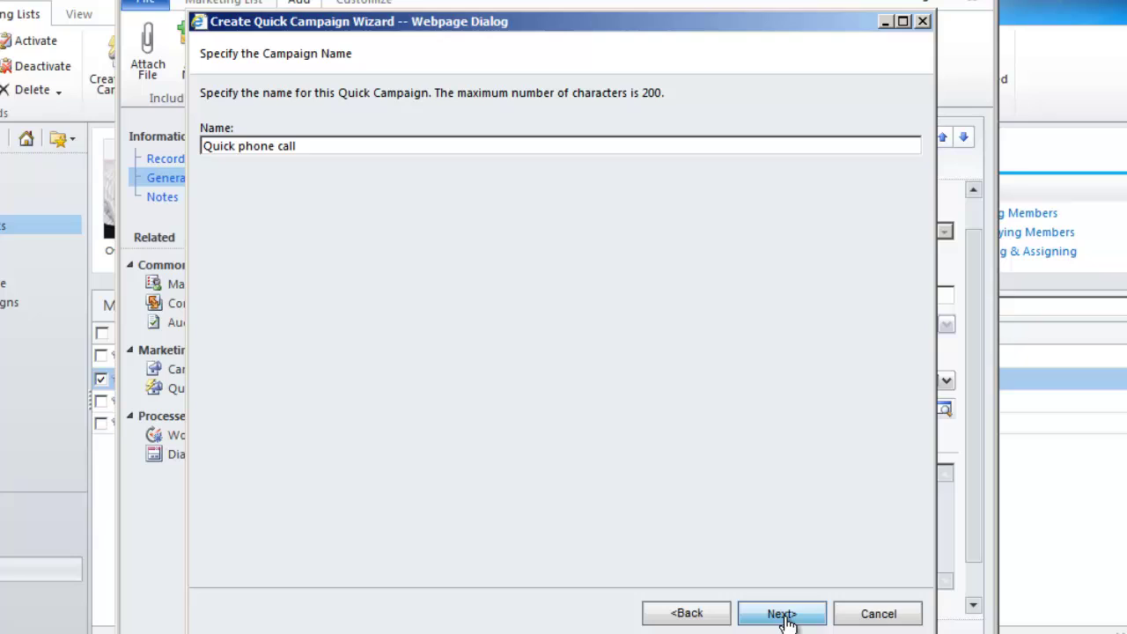
pyautogui.write(' to upsell')
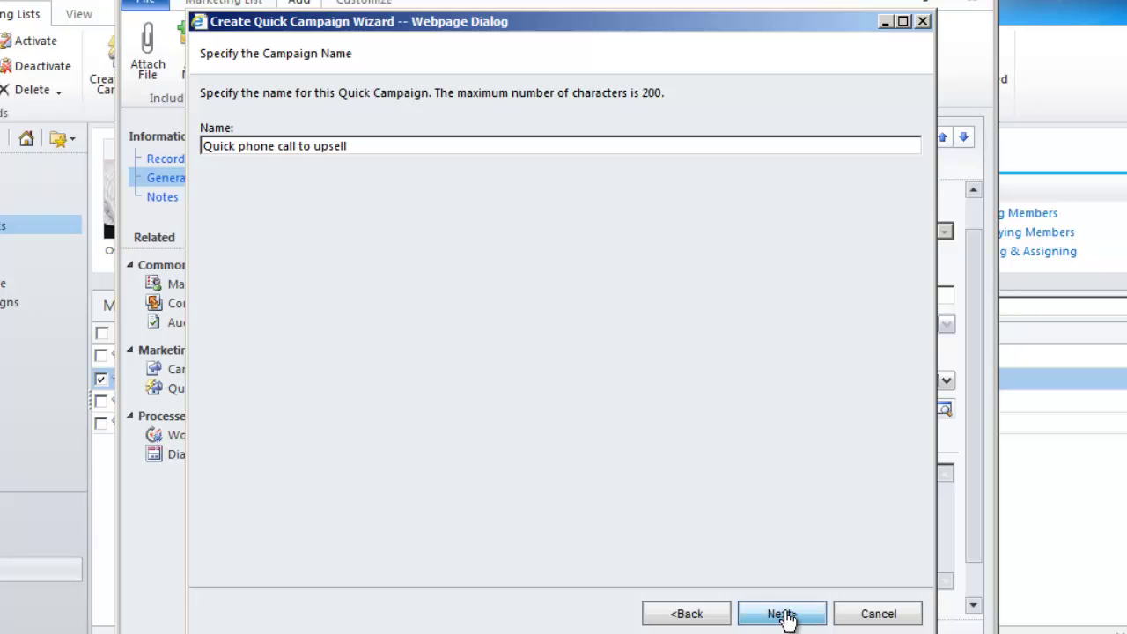
pyautogui.click(781, 614)
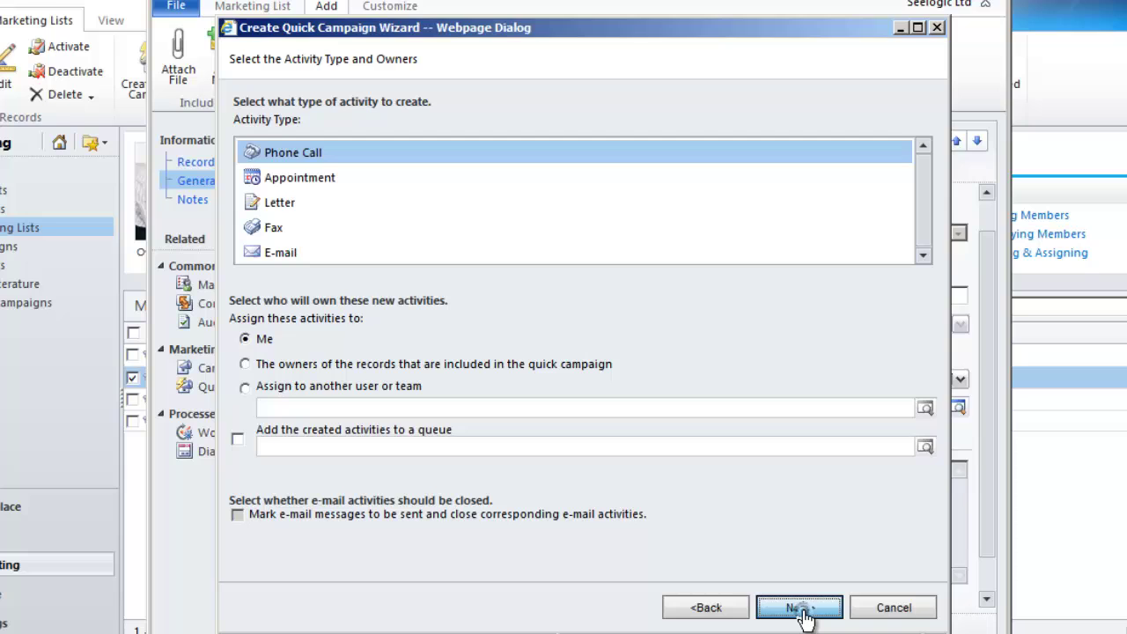
# Give the phone calls subject 'Quick call - upsell', upsell notes, due 07/01/2013 10:30.
pyautogui.click(802, 613)
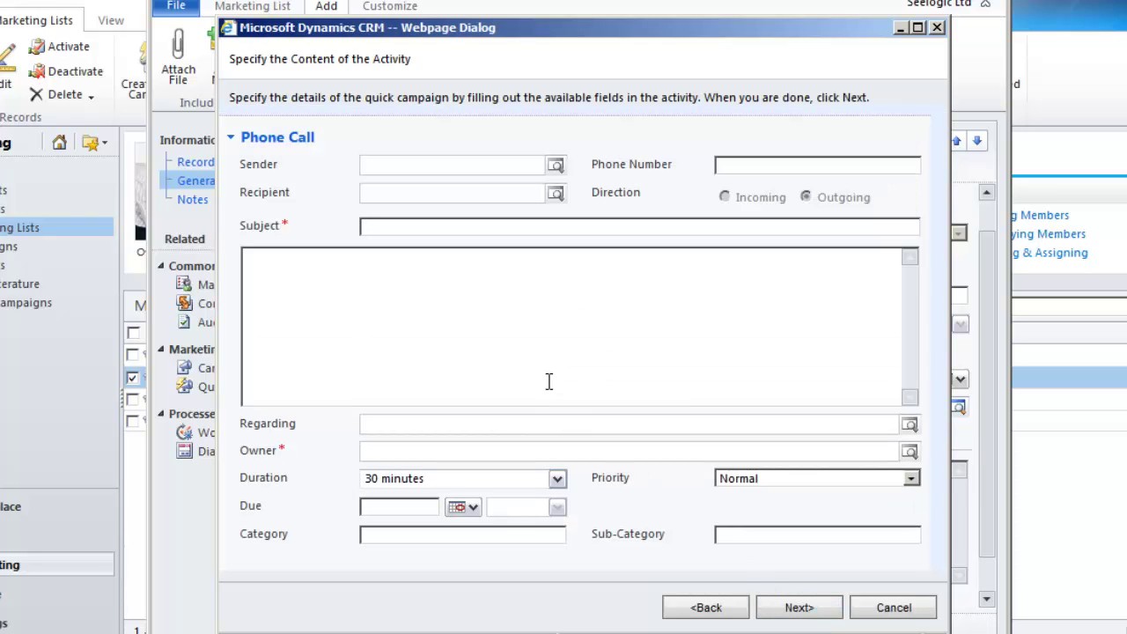
pyautogui.write('Qui')
pyautogui.write('ck call - upsell')
pyautogui.write('Upsell')
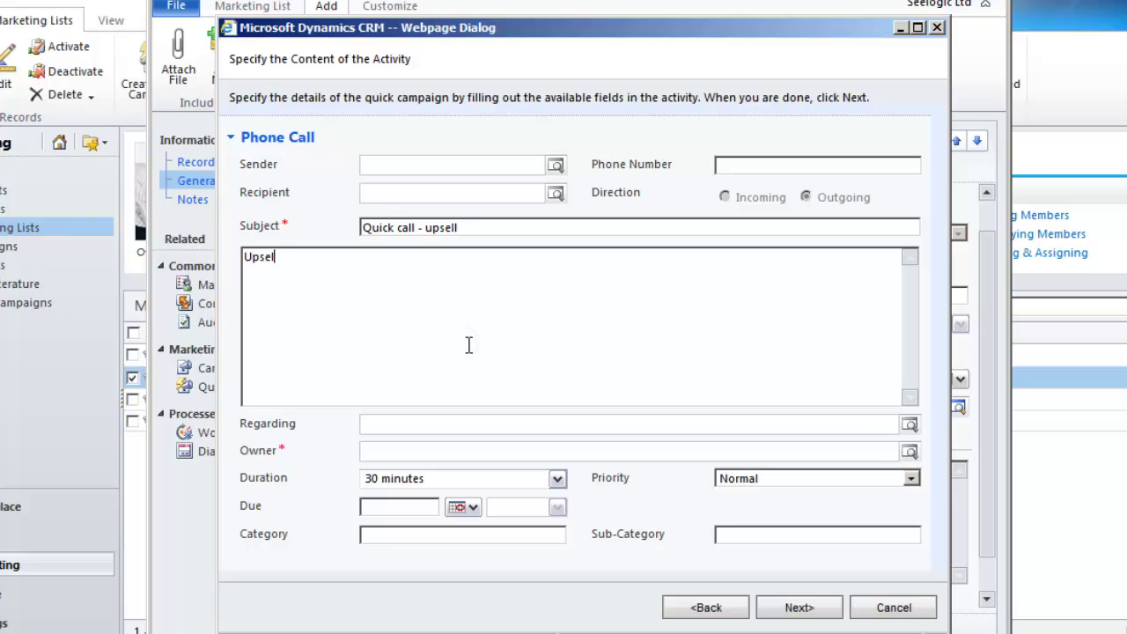
pyautogui.write(' products - mention bul')
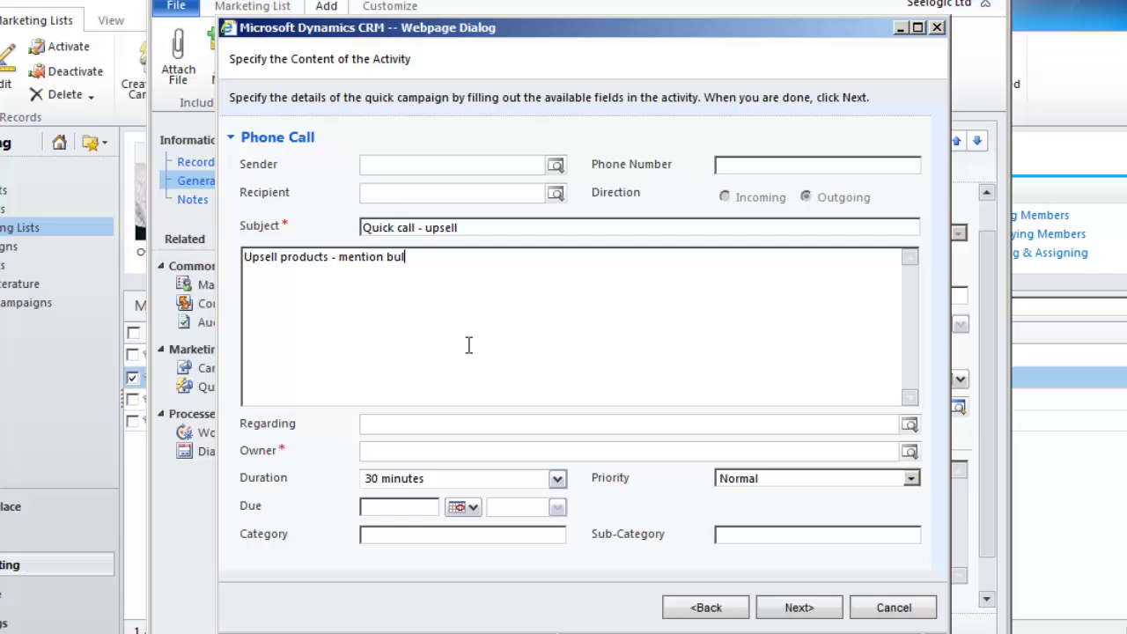
pyautogui.write('k discoun')
pyautogui.write('more text ')
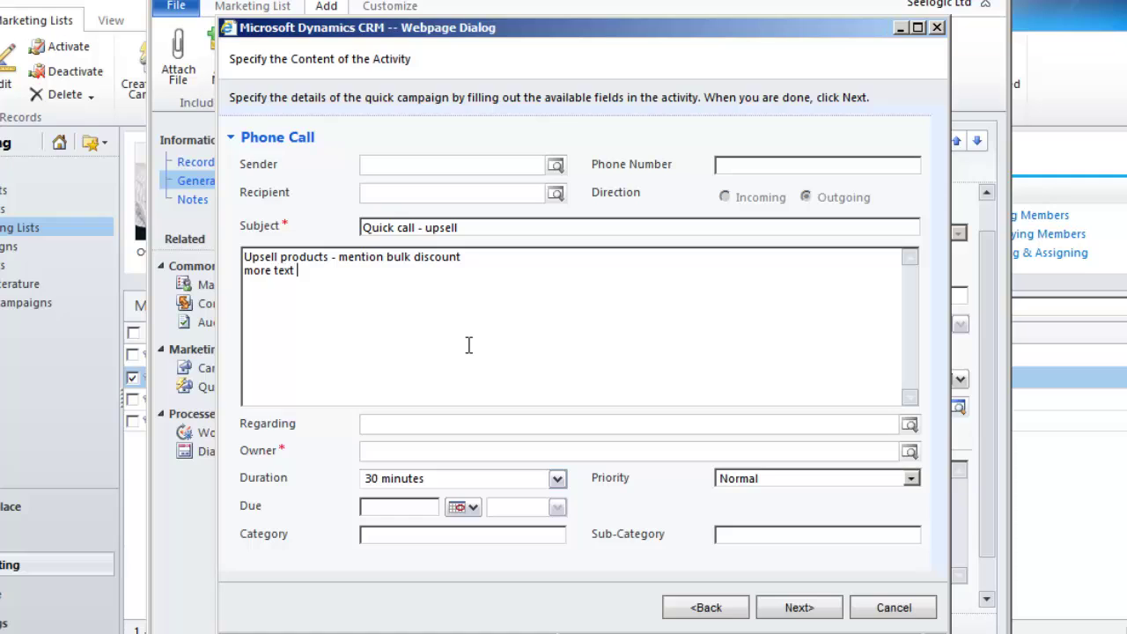
pyautogui.write('here')
pyautogui.click(461, 509)
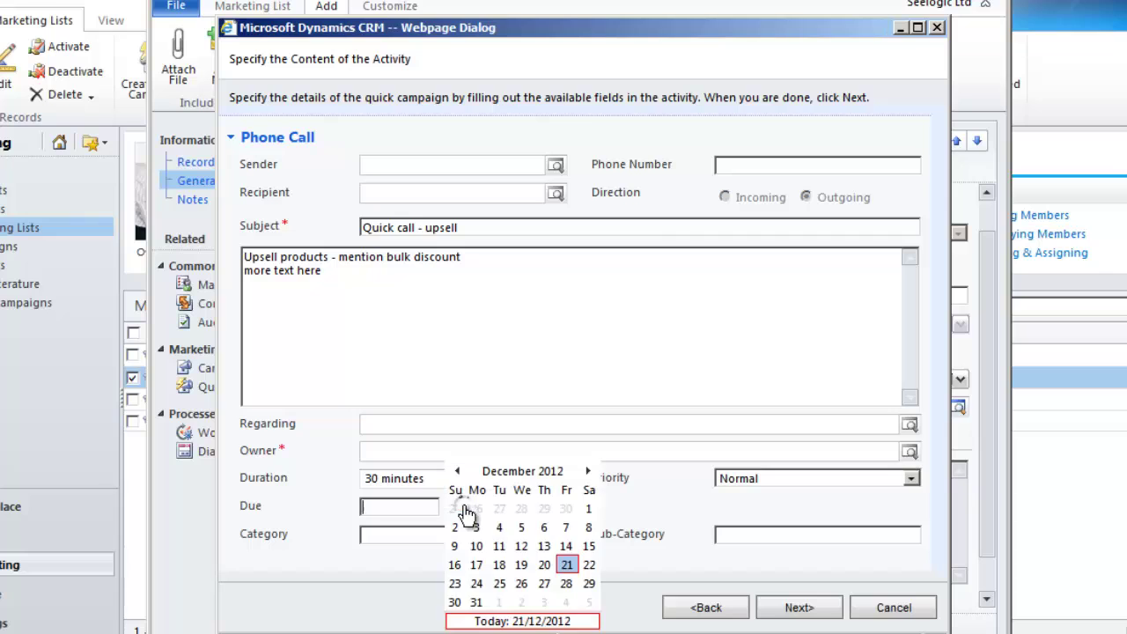
pyautogui.click(587, 472)
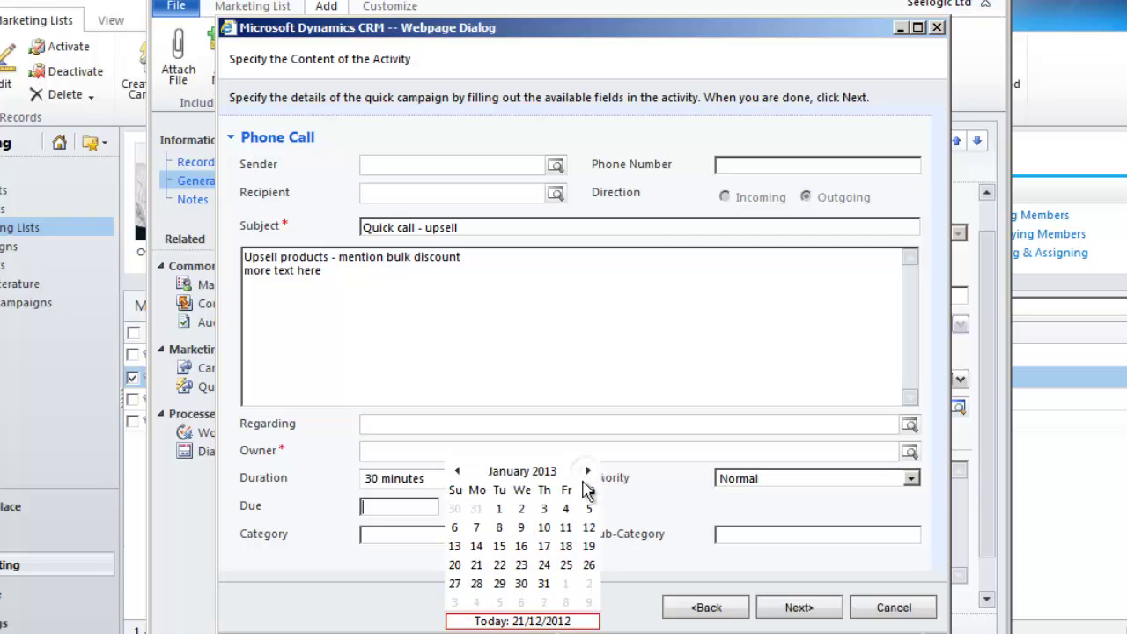
pyautogui.click(478, 527)
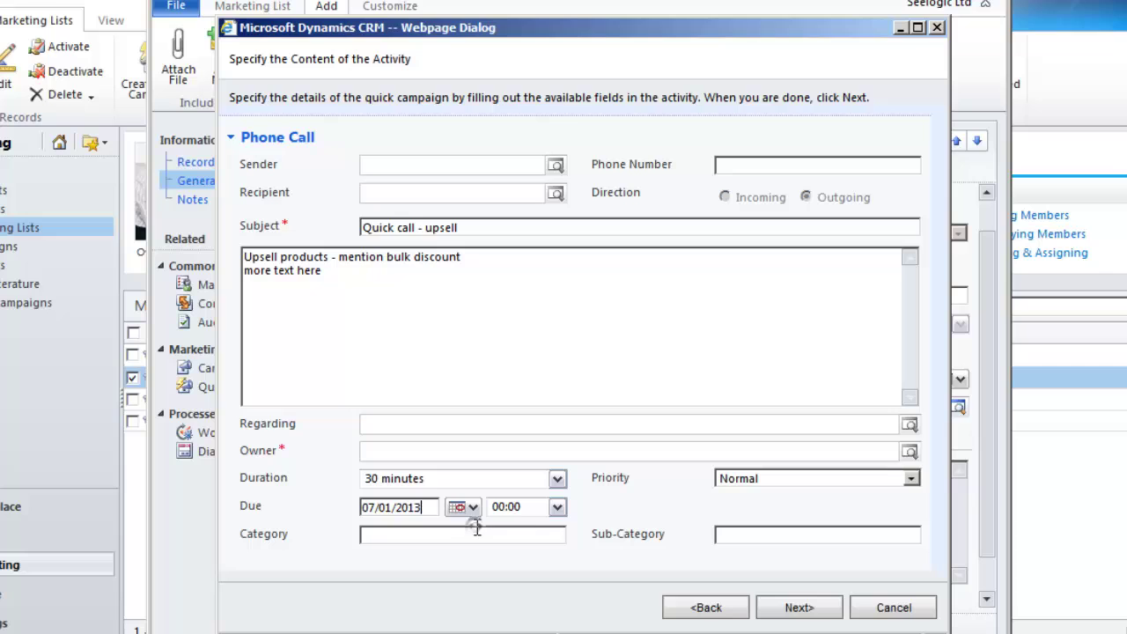
pyautogui.click(557, 509)
pyautogui.scroll(-6, 553, 555)
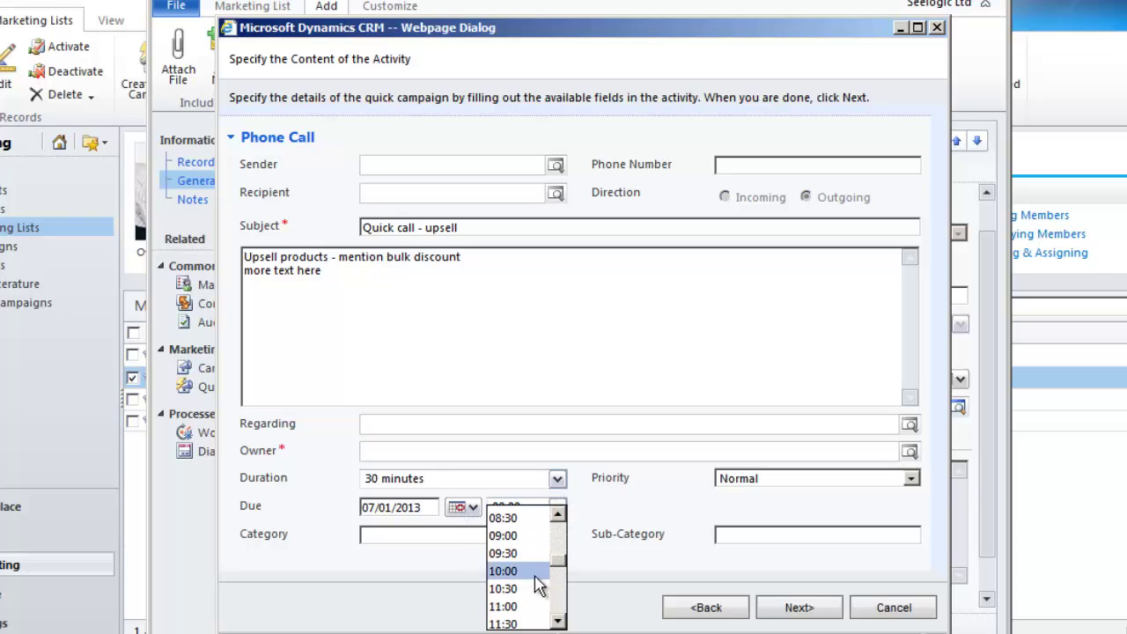
pyautogui.click(539, 588)
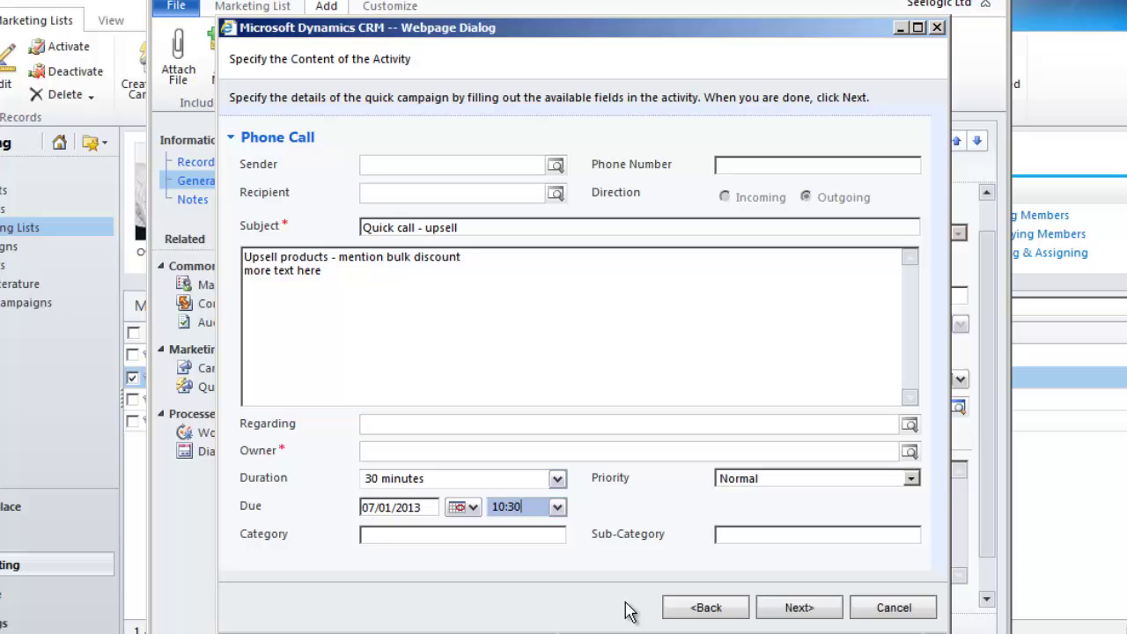
pyautogui.click(803, 610)
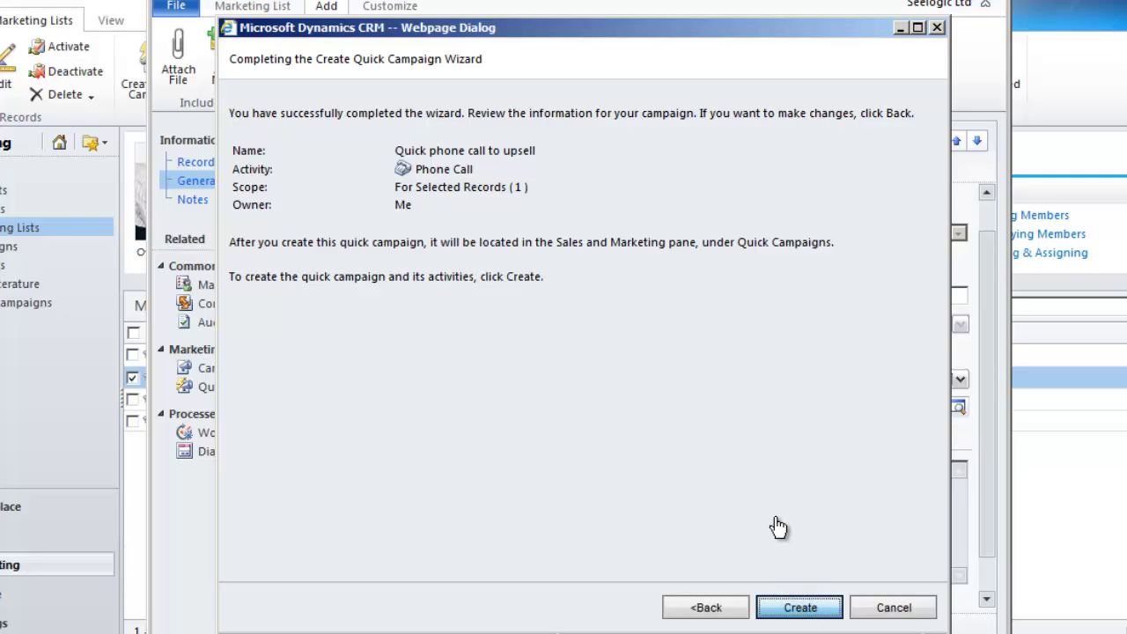
# Finish the wizard, save and close the list, and view 'Quick phone call to upsell' in Quick Campaigns.
pyautogui.press('Return')
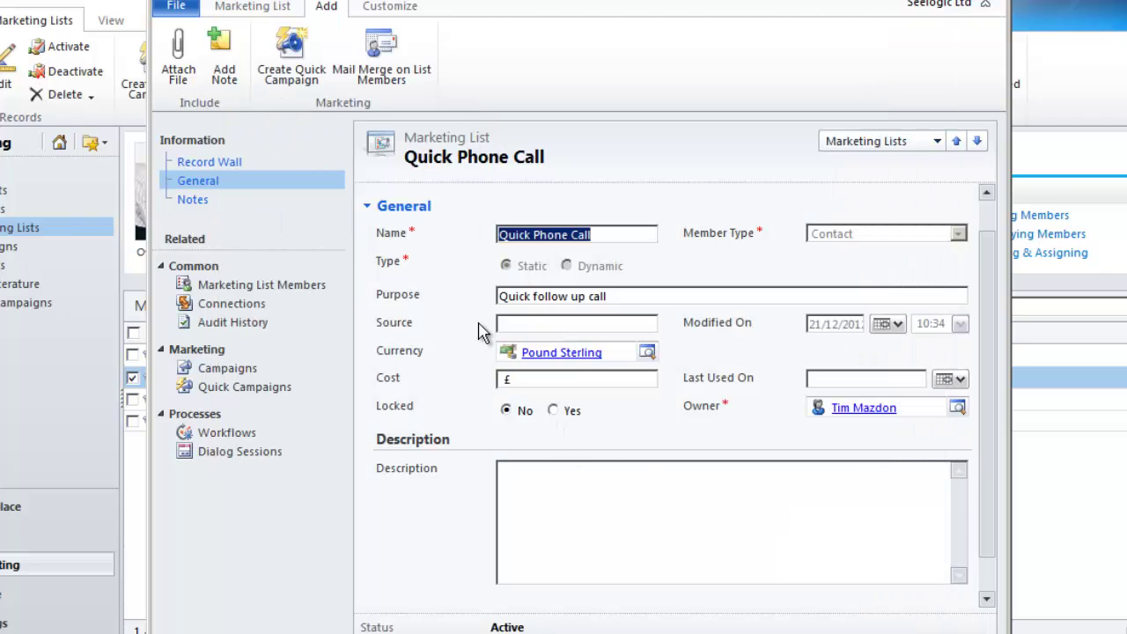
pyautogui.click(282, 389)
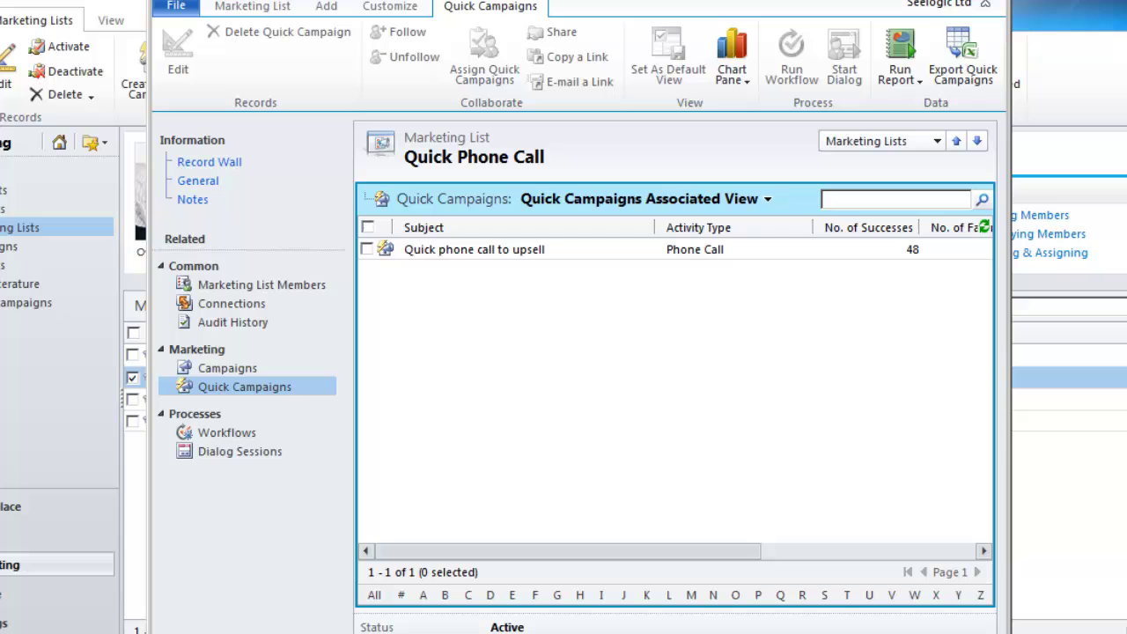
pyautogui.click(247, 10)
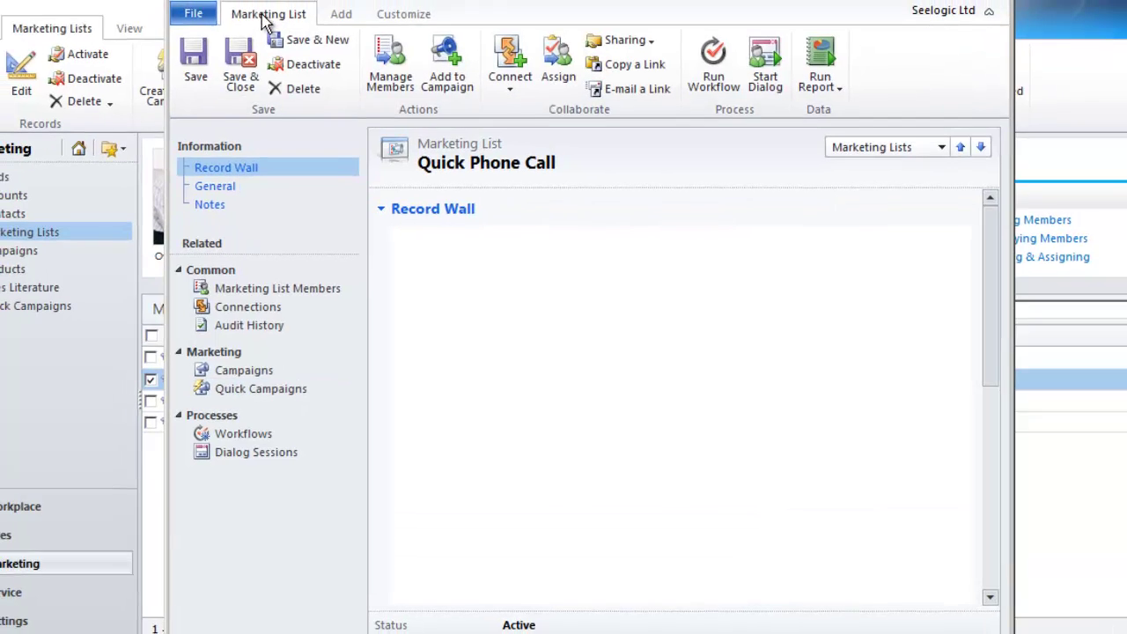
pyautogui.click(242, 57)
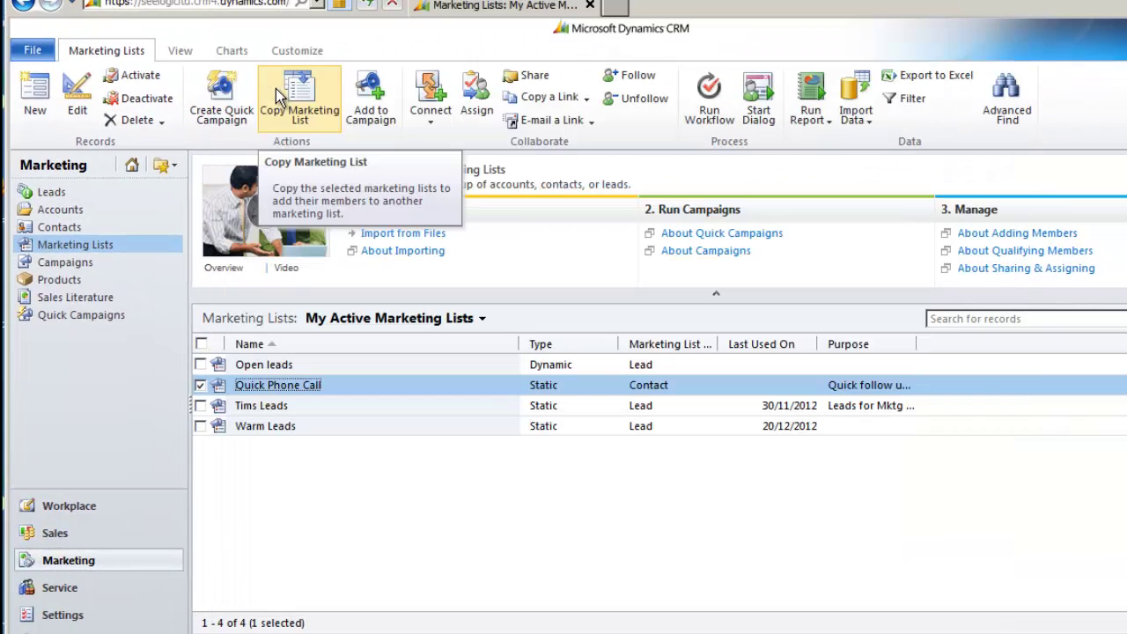
pyautogui.click(79, 317)
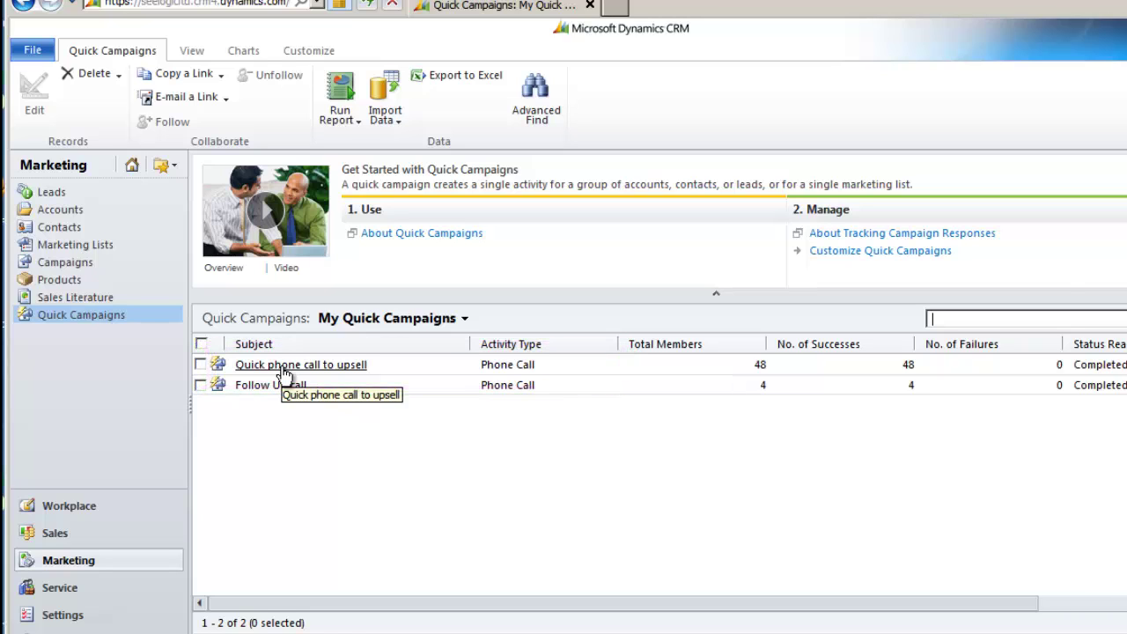
pyautogui.click(284, 366)
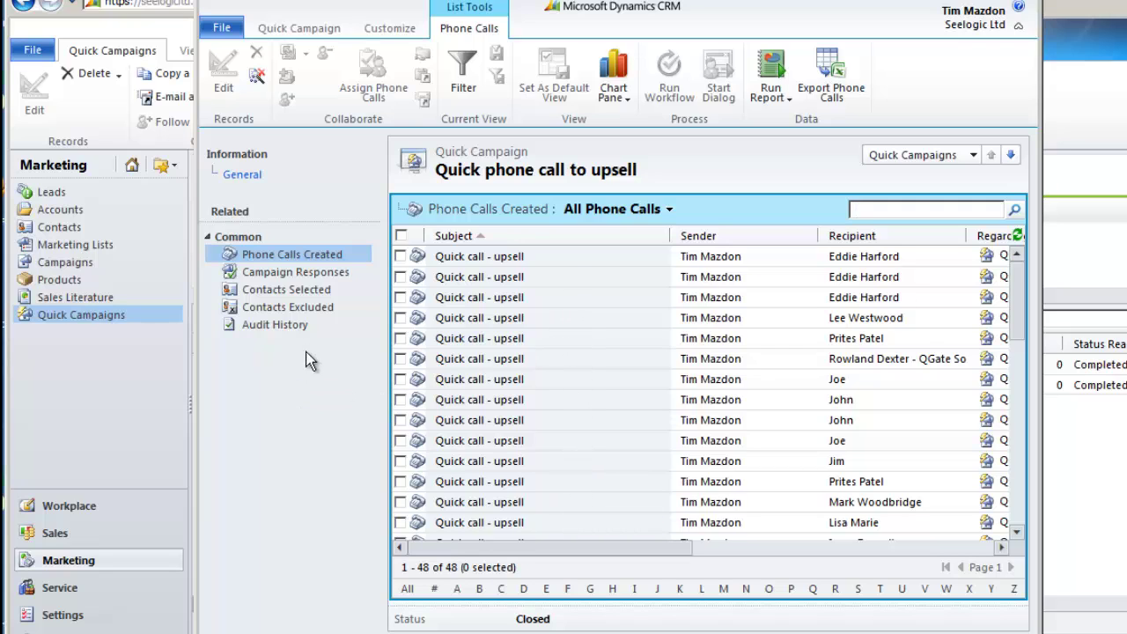
pyautogui.click(243, 175)
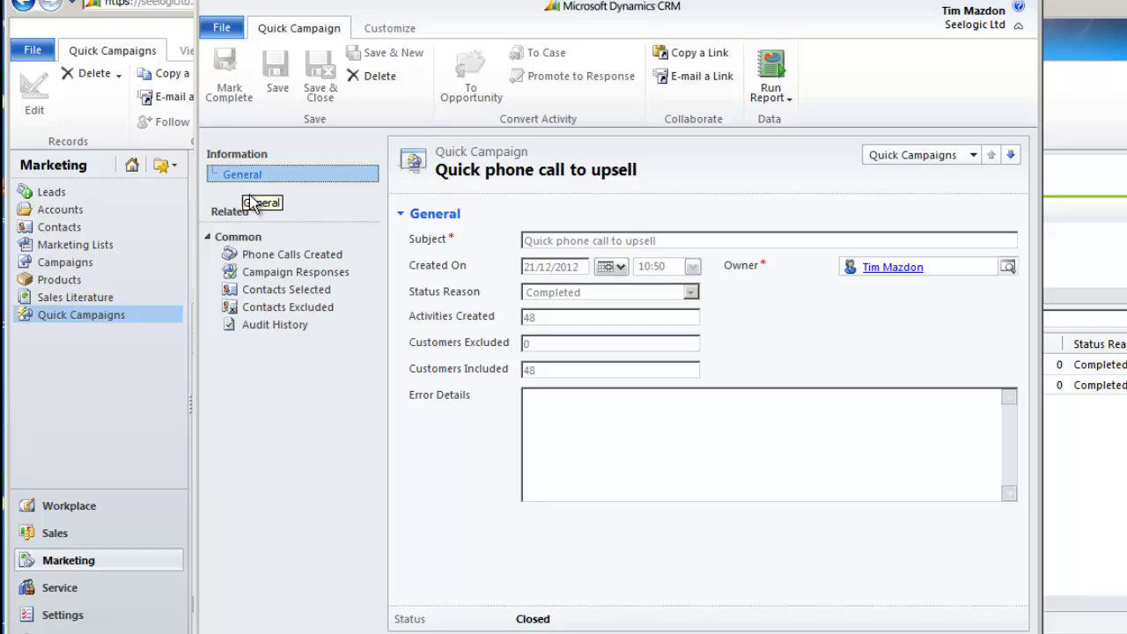
pyautogui.click(283, 275)
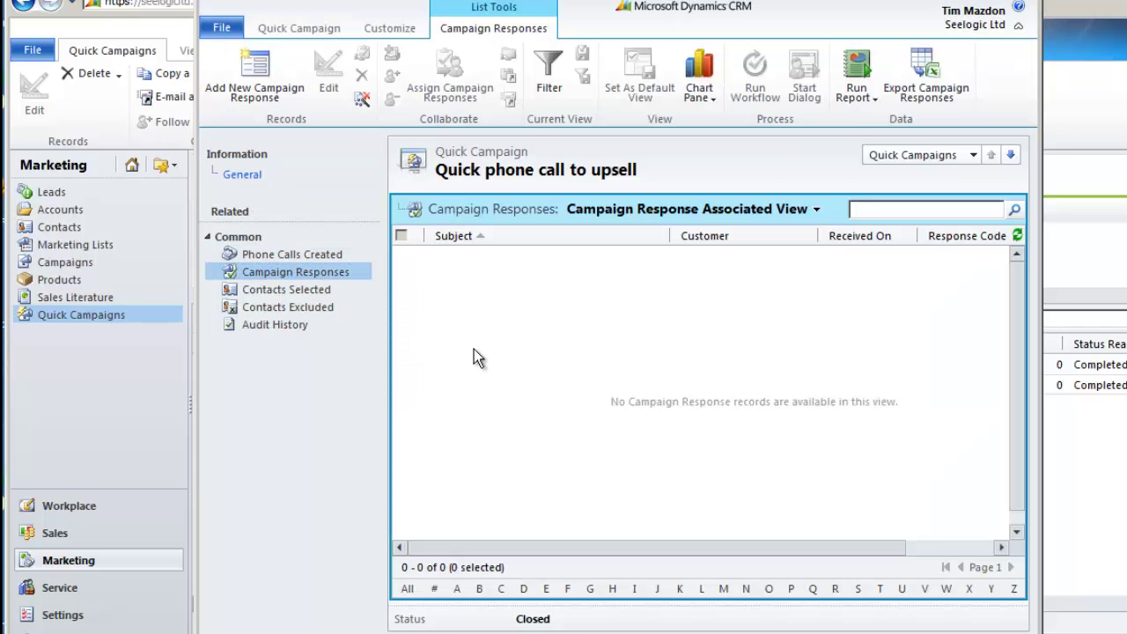
pyautogui.click(287, 27)
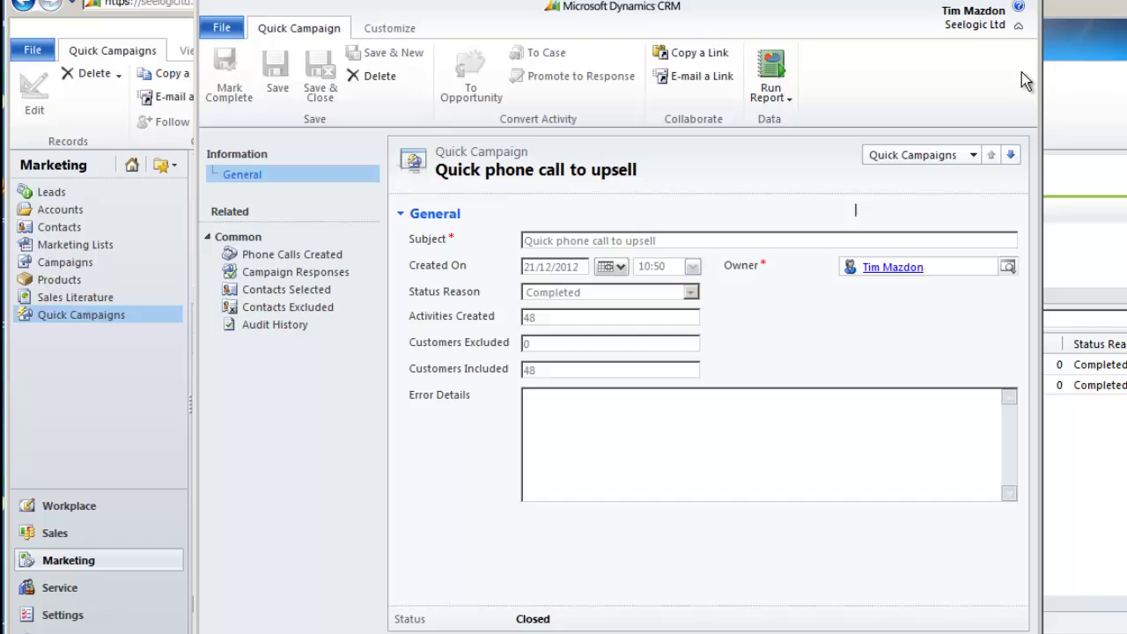
pyautogui.click(1036, 4)
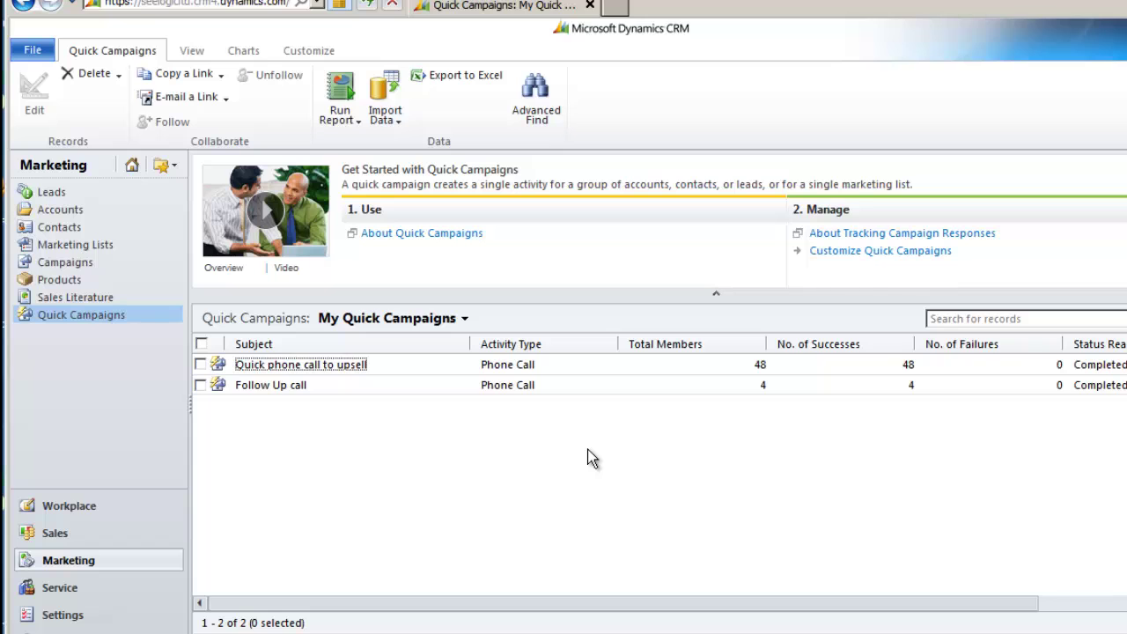
# Select three leads in the open leads list.
pyautogui.click(53, 193)
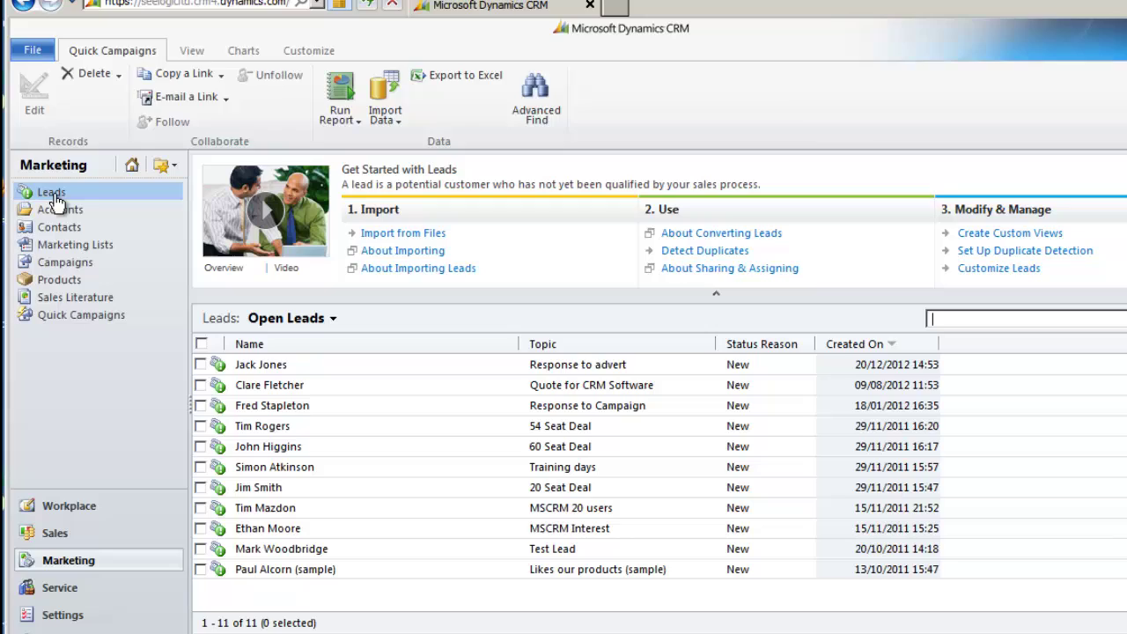
pyautogui.click(200, 385)
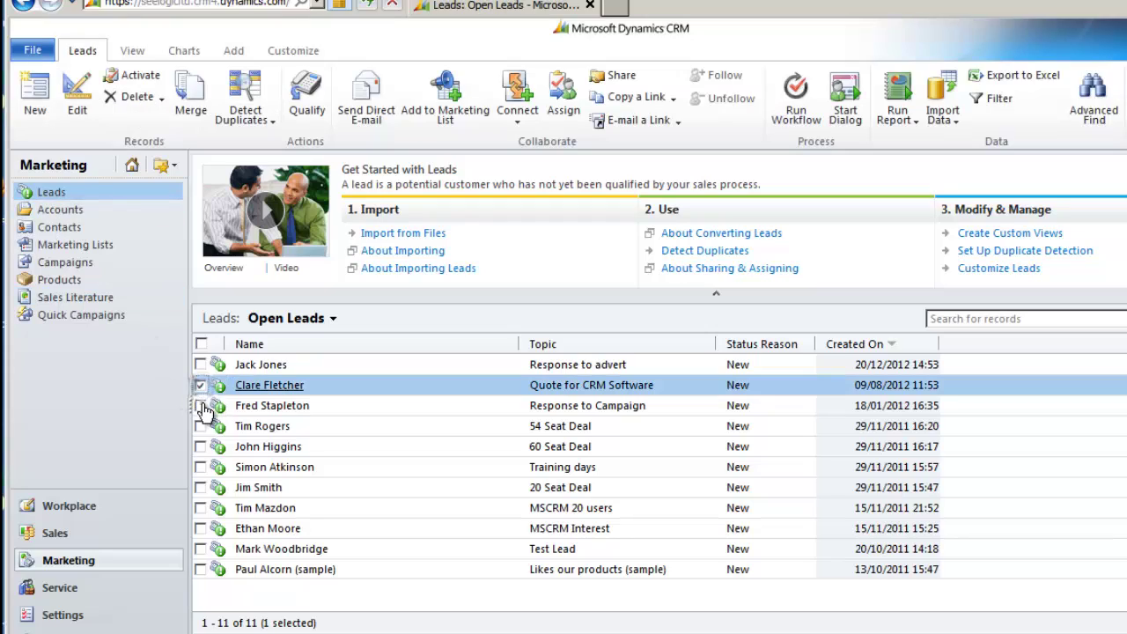
pyautogui.click(200, 405)
pyautogui.click(200, 426)
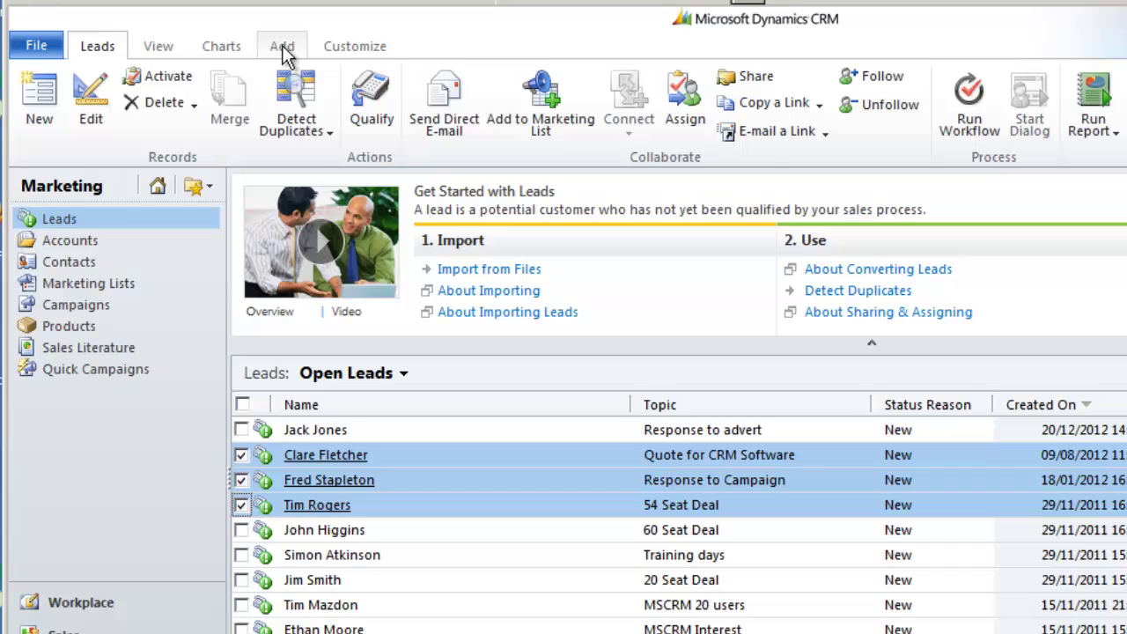
# Open and dismiss the leads' Quick Campaign options, then show My Active Contacts.
pyautogui.click(282, 48)
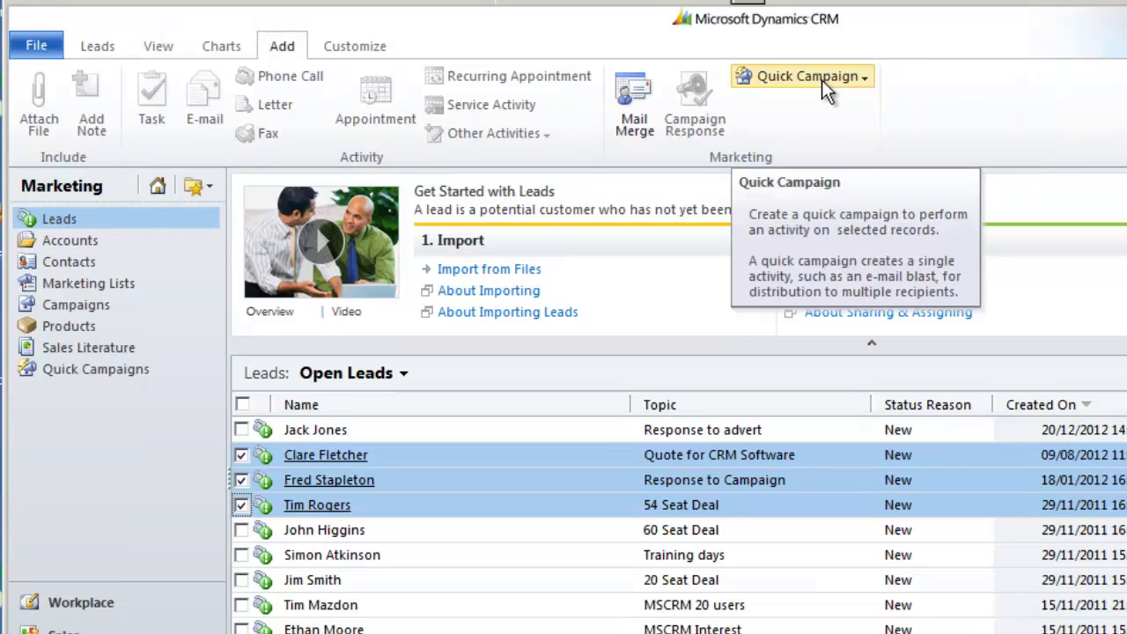
pyautogui.click(871, 81)
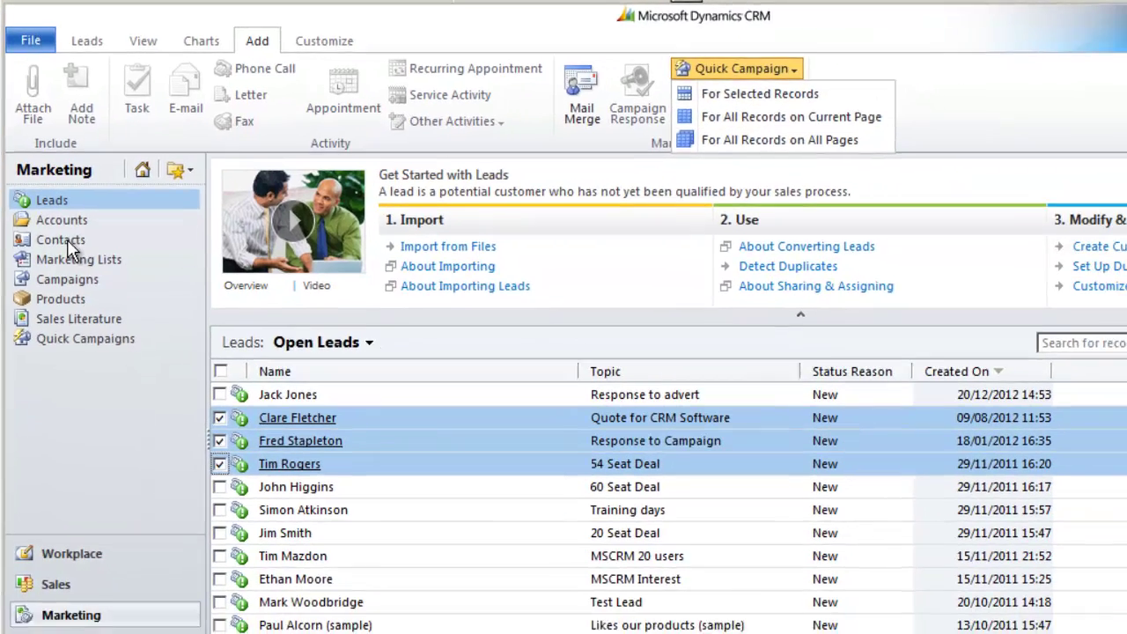
pyautogui.click(77, 272)
pyautogui.click(60, 225)
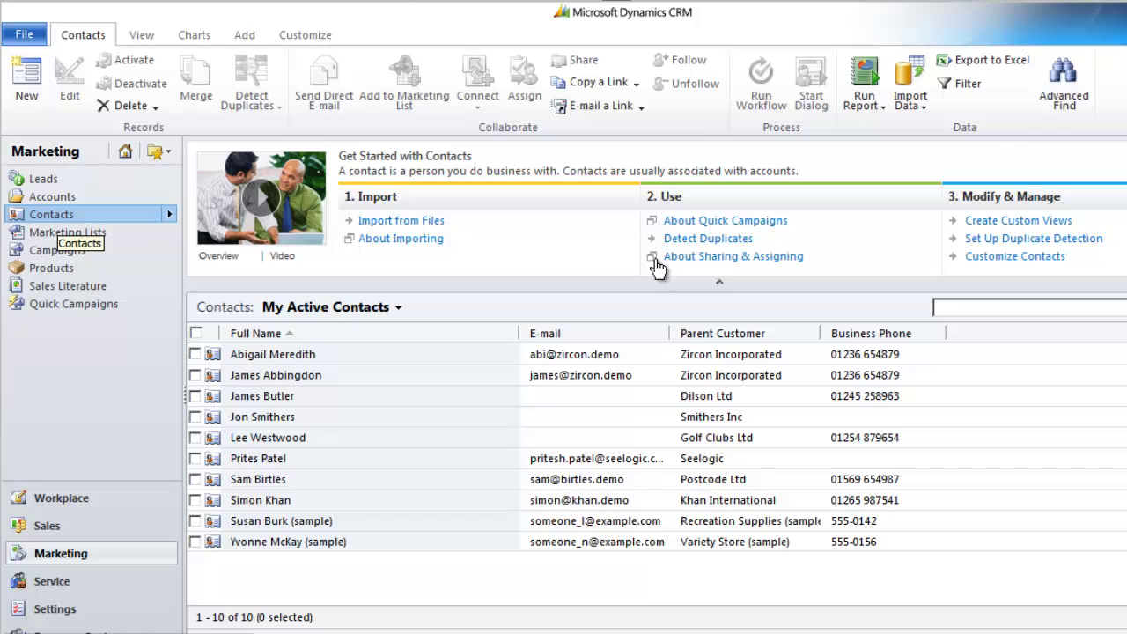
# Run an Advanced Find for contacts, select all ten, and start a quick campaign for all records.
pyautogui.click(1063, 97)
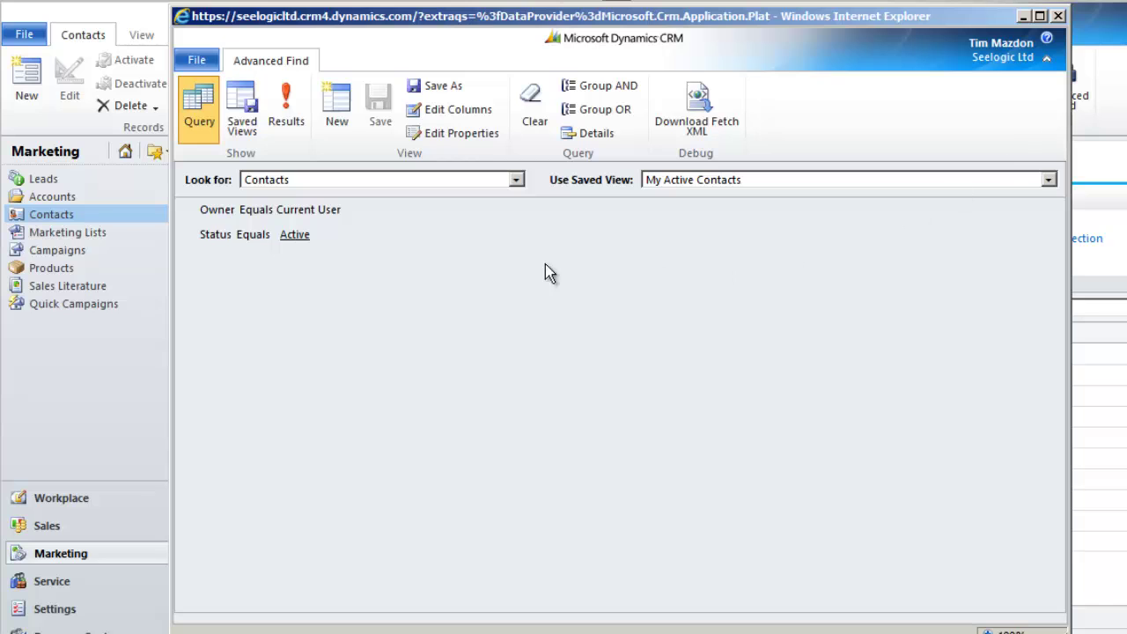
pyautogui.click(292, 123)
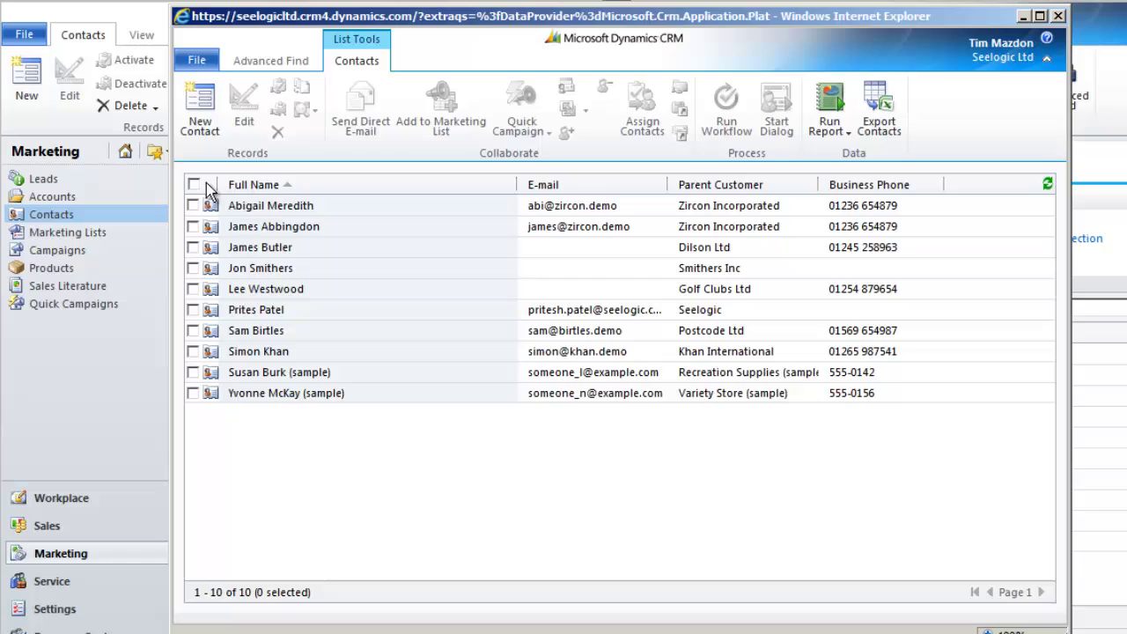
pyautogui.click(193, 184)
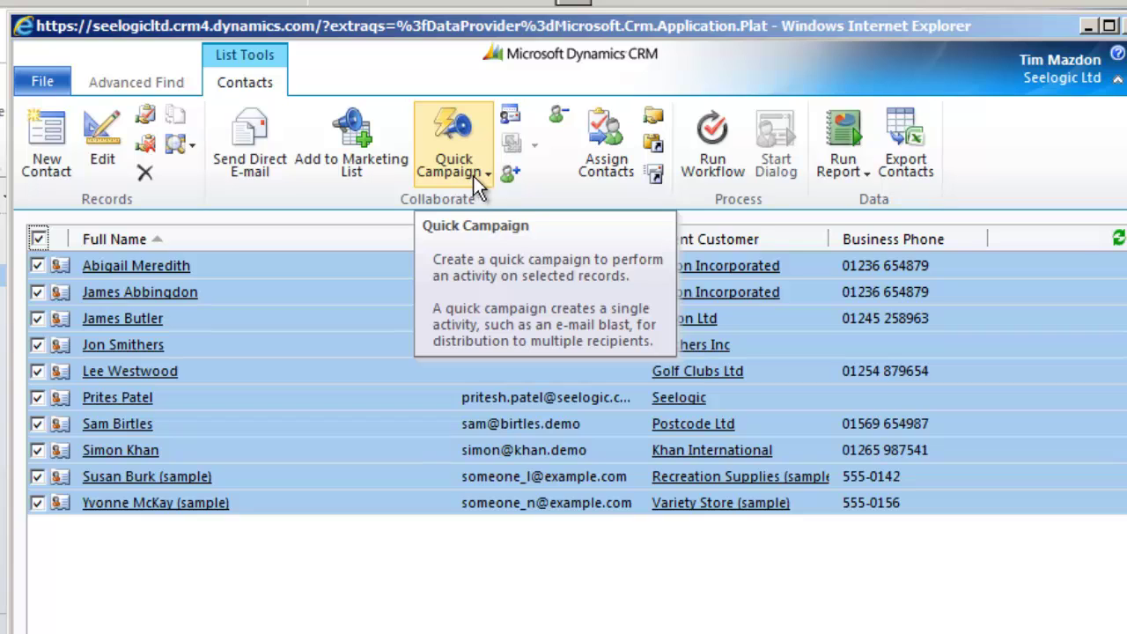
pyautogui.click(483, 176)
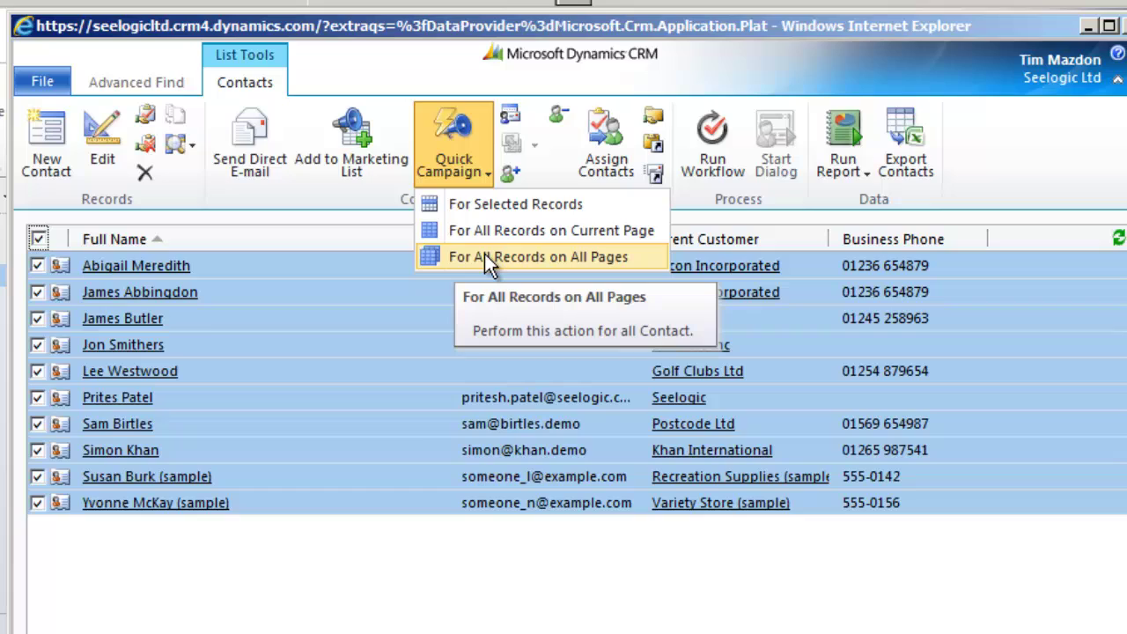
pyautogui.click(402, 627)
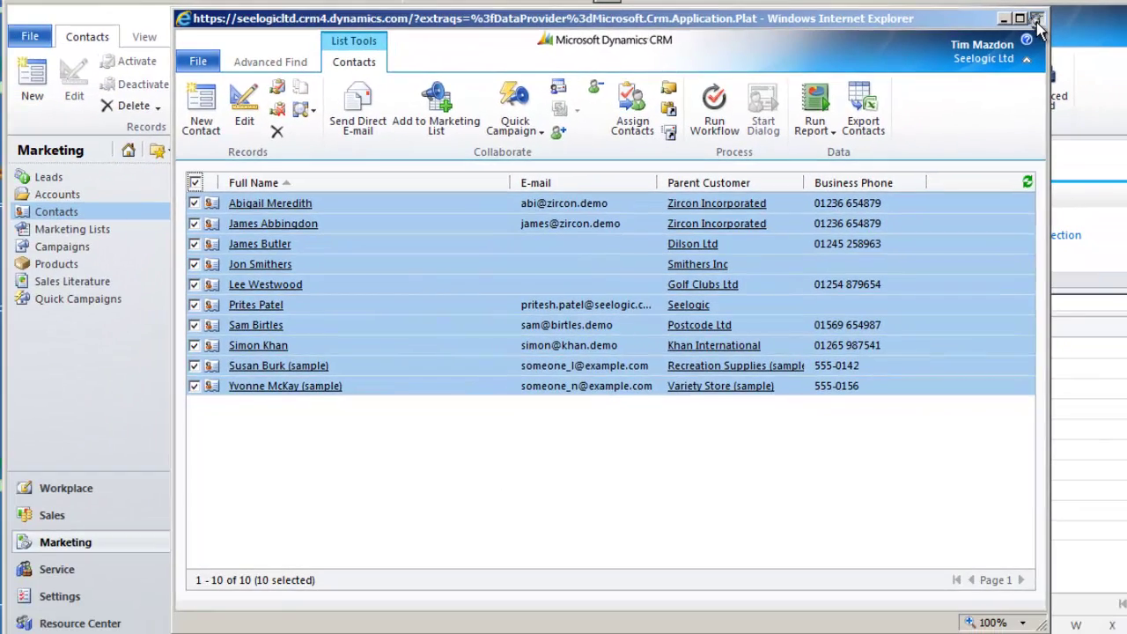
# Close Advanced Find and show Quick Campaigns with 'Quick phone call to upsell' and 'Follow Up call'.
pyautogui.click(1037, 21)
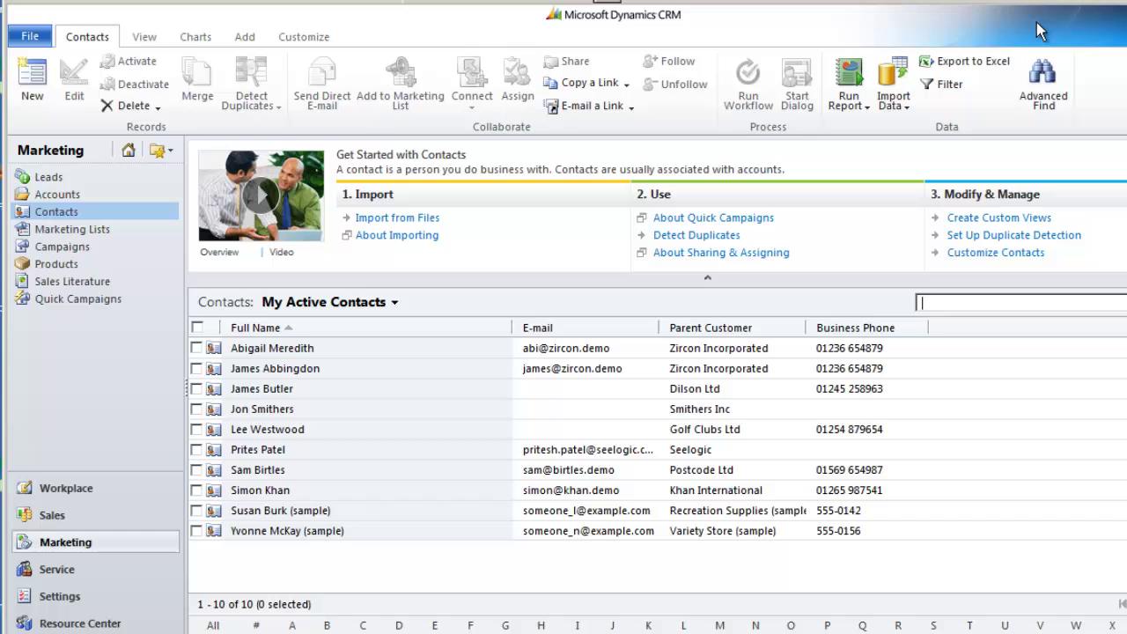
pyautogui.click(85, 298)
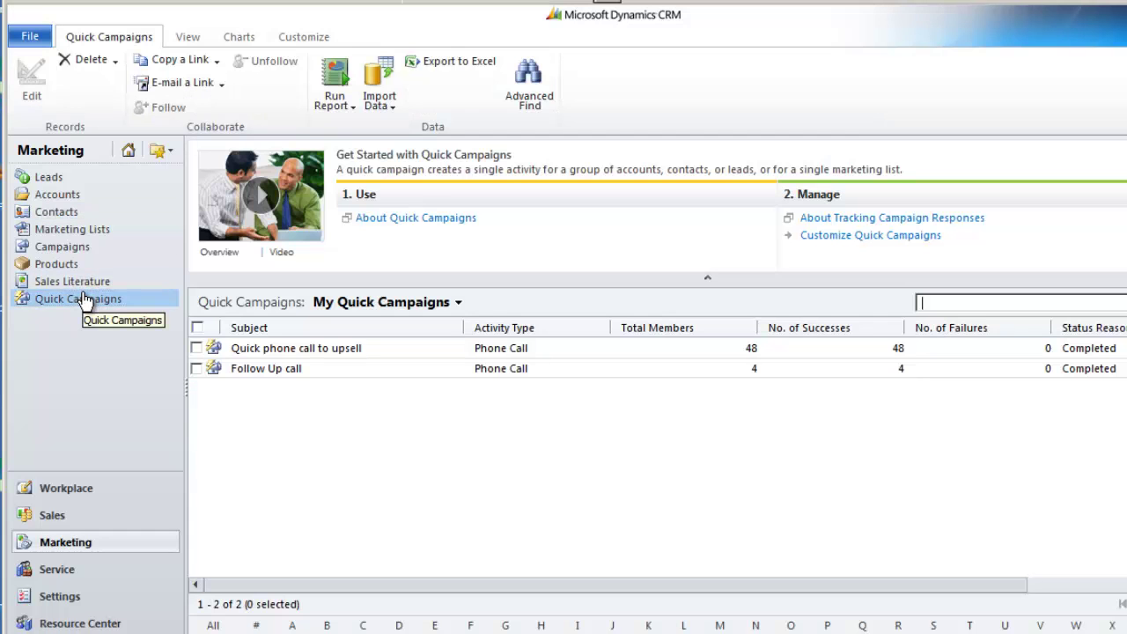